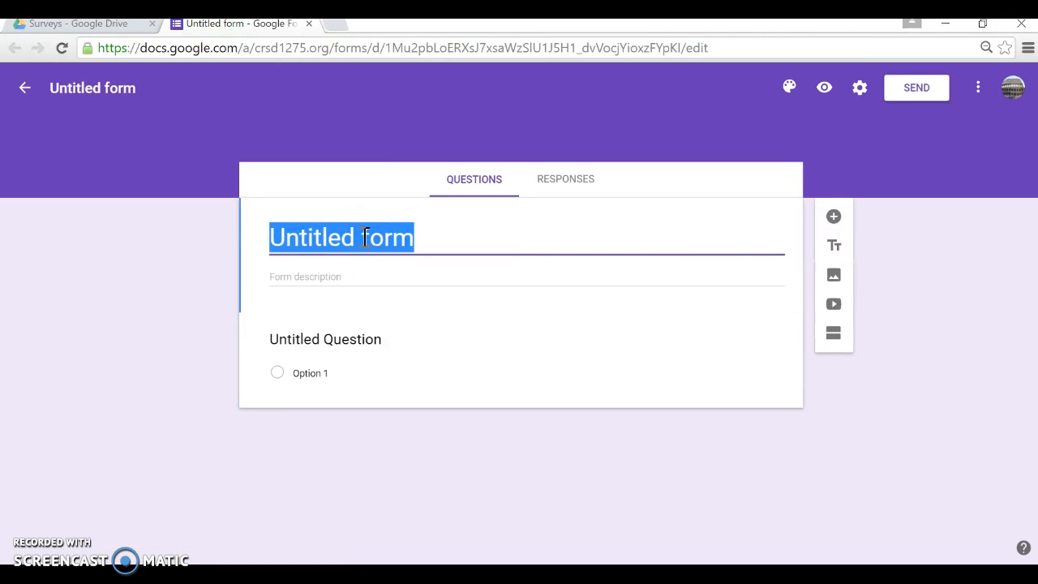
Title the form "Quiz" and enter "Approximately how long is the Nile River?" as the multiple-choice question
text(Quiz)
click(365, 336)
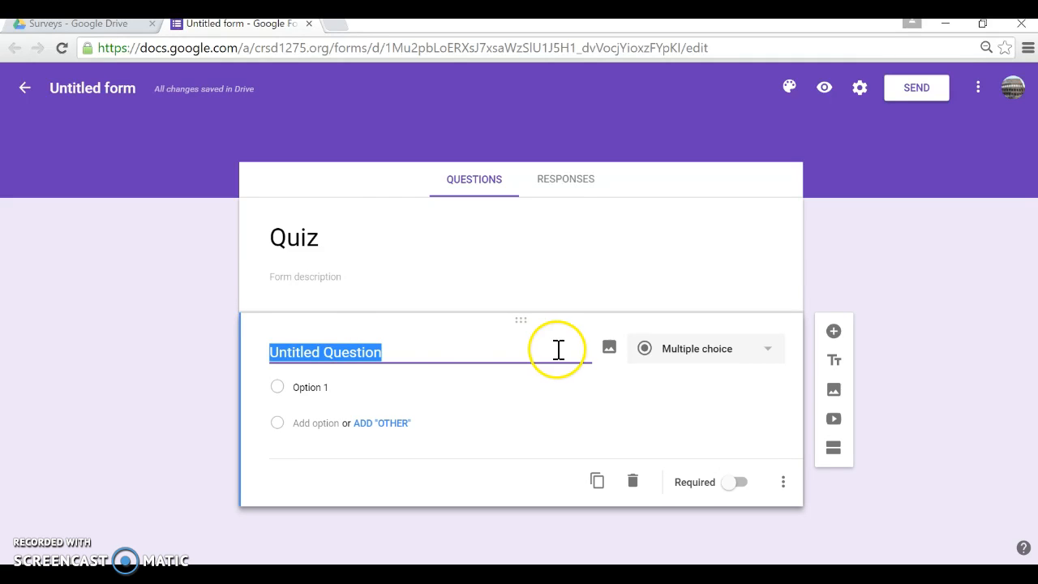
click(720, 352)
click(540, 359)
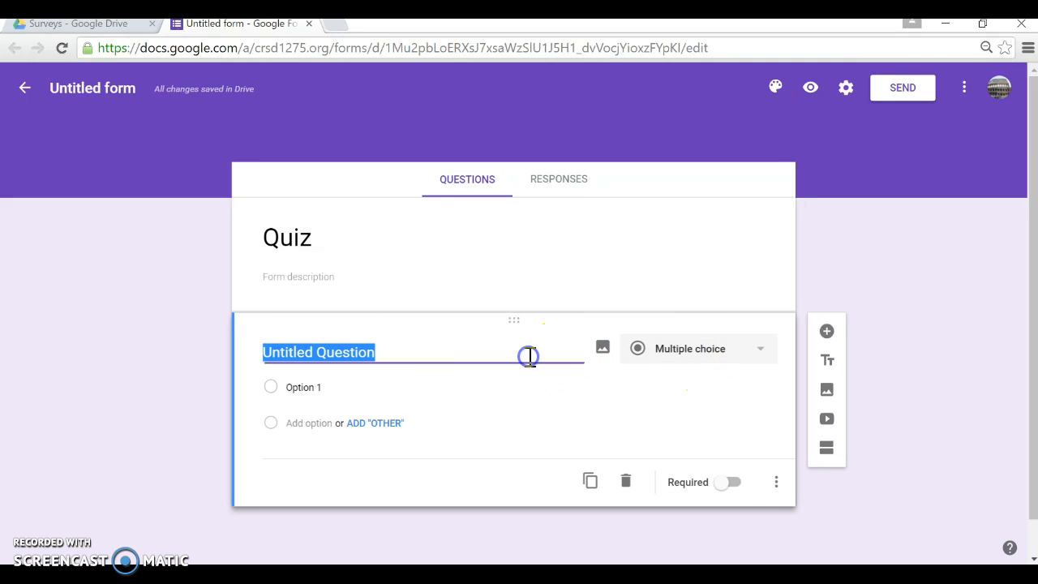
text(How lo)
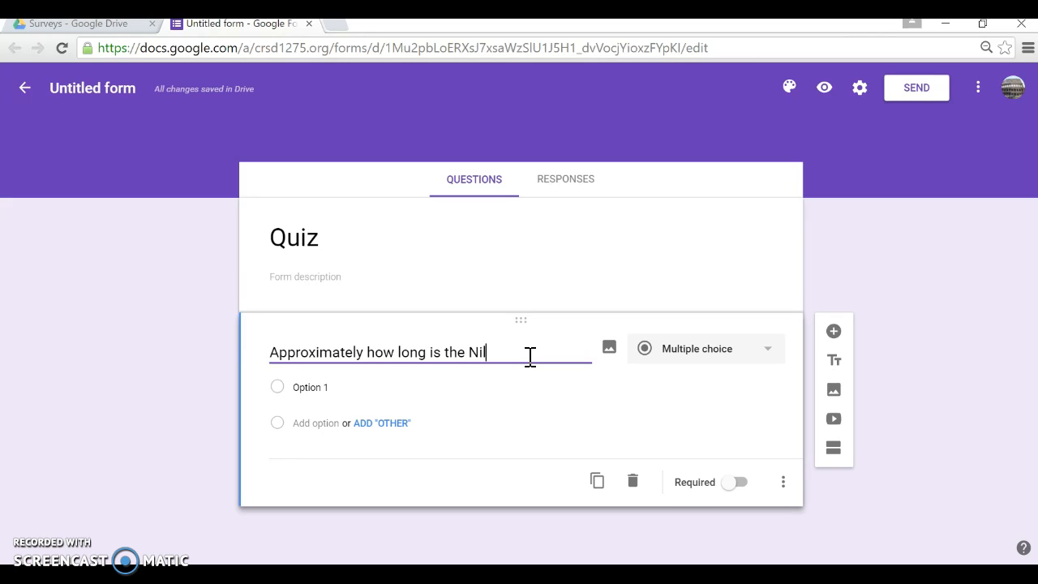
click(523, 357)
Give the Nile River question the answer options 200 miles, 1,000 miles and 4,000 miles
click(347, 387)
text(200 miles)
click(316, 423)
text(1,000)
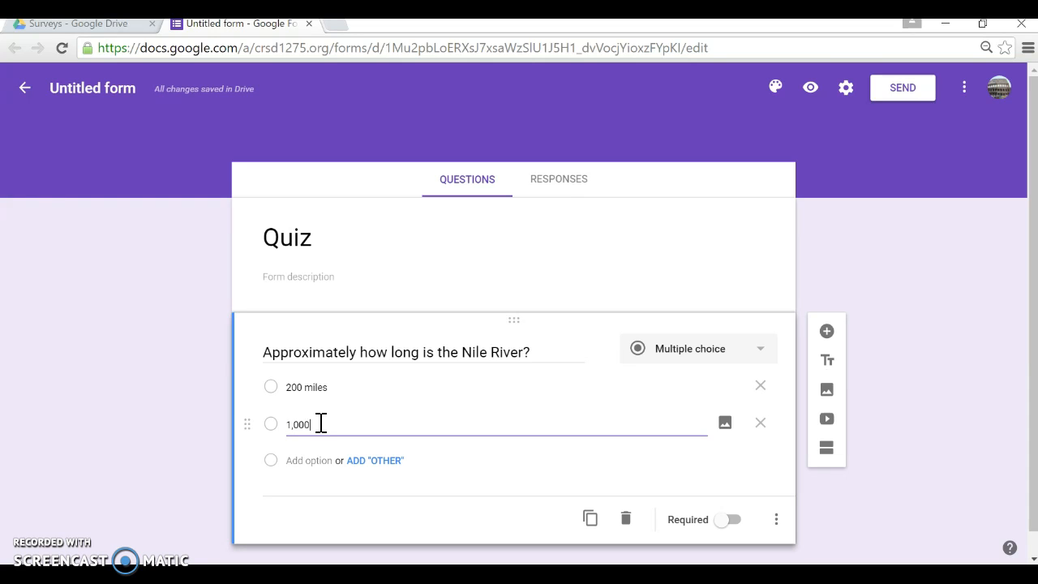
text( miles)
click(311, 460)
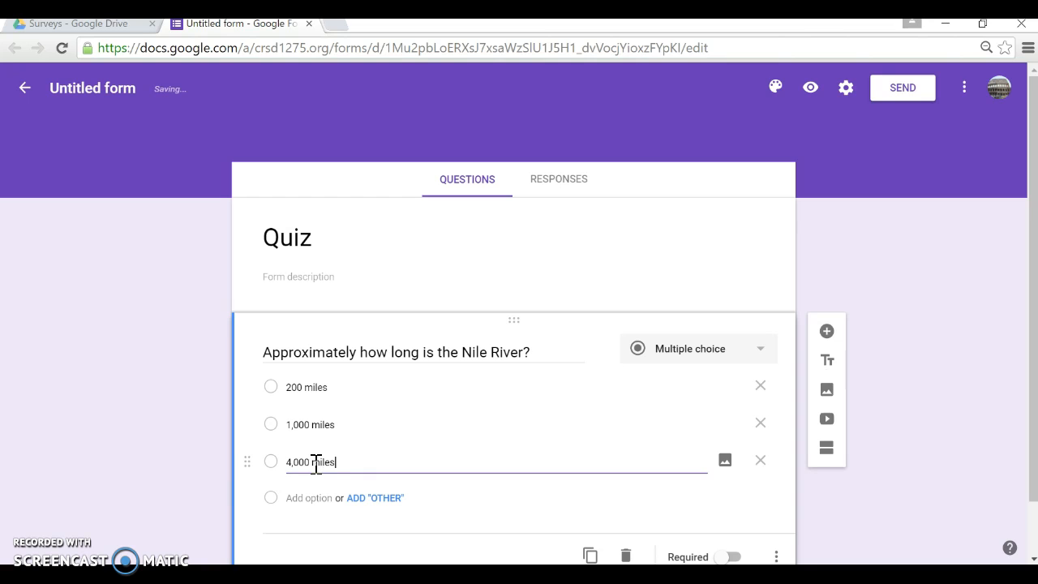
click(202, 430)
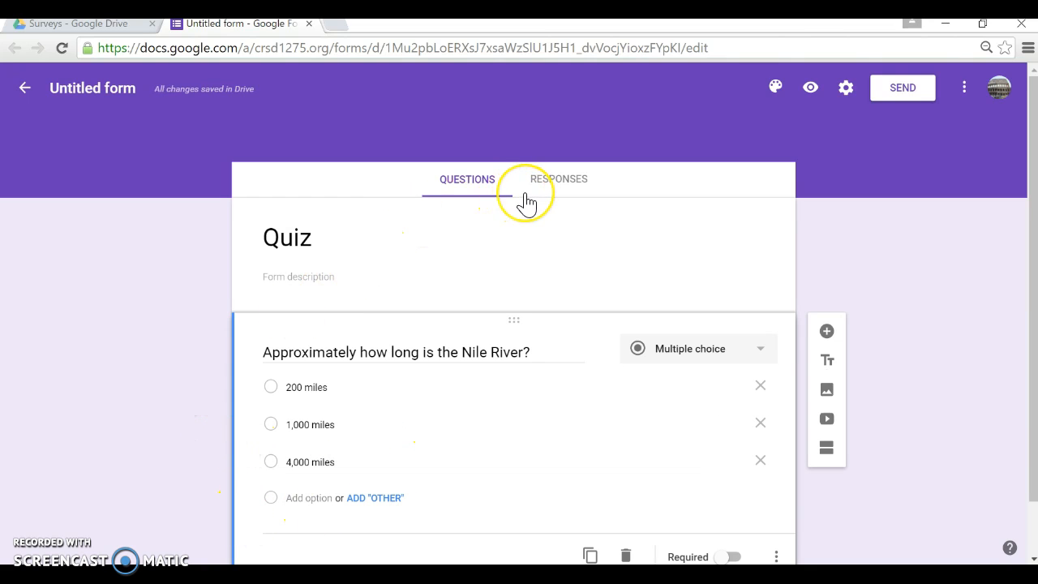
Turn the form into a quiz in its settings, keeping grade release immediately after each submission, and save
click(848, 89)
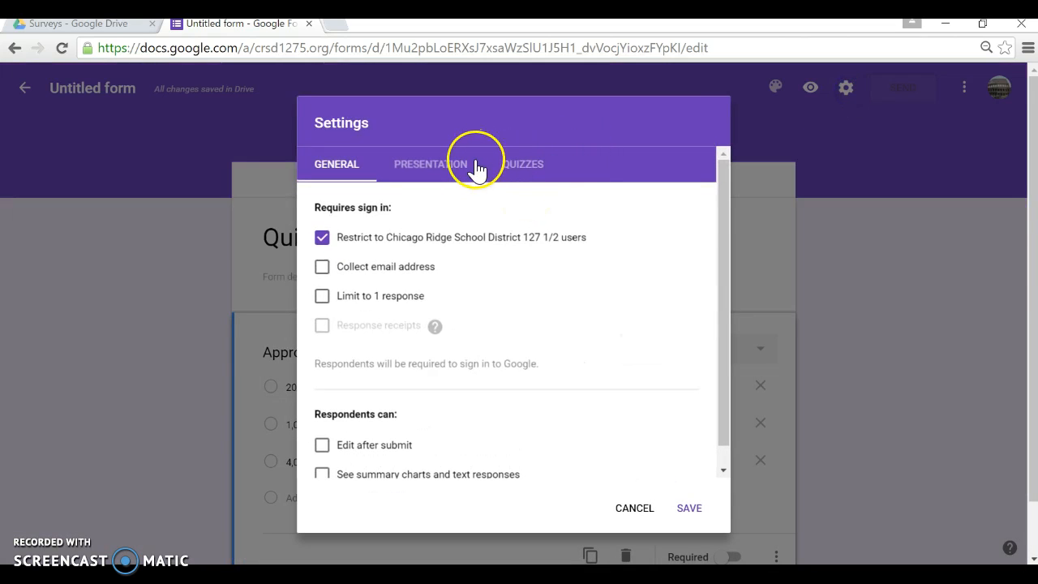
click(525, 173)
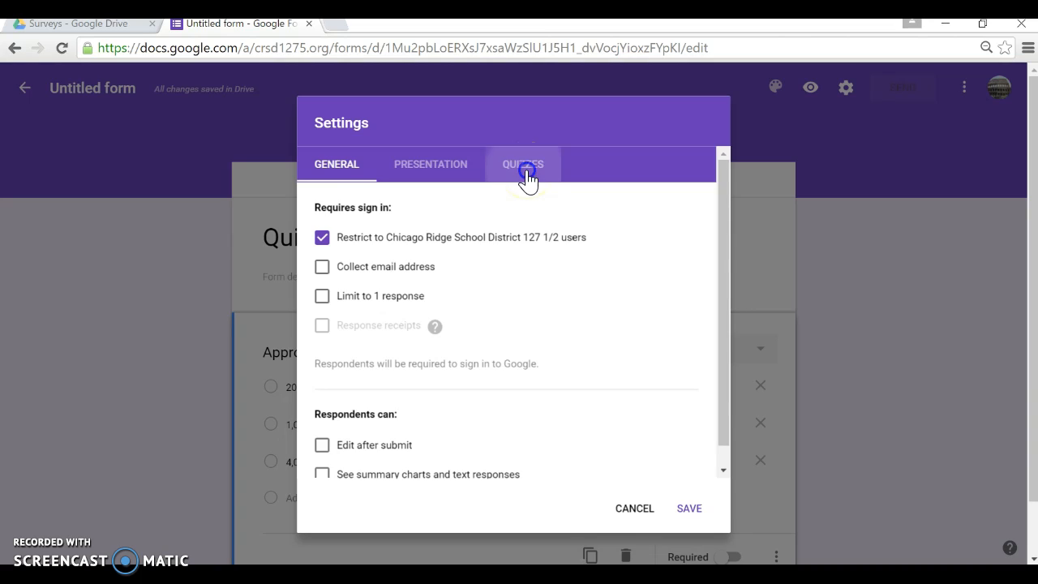
click(327, 204)
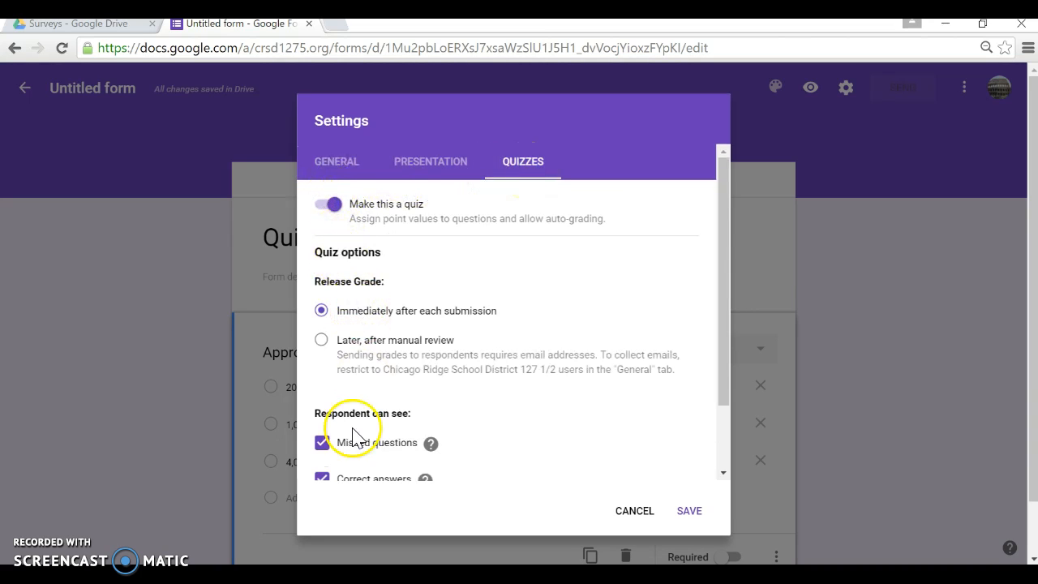
drag(721, 215, 717, 324)
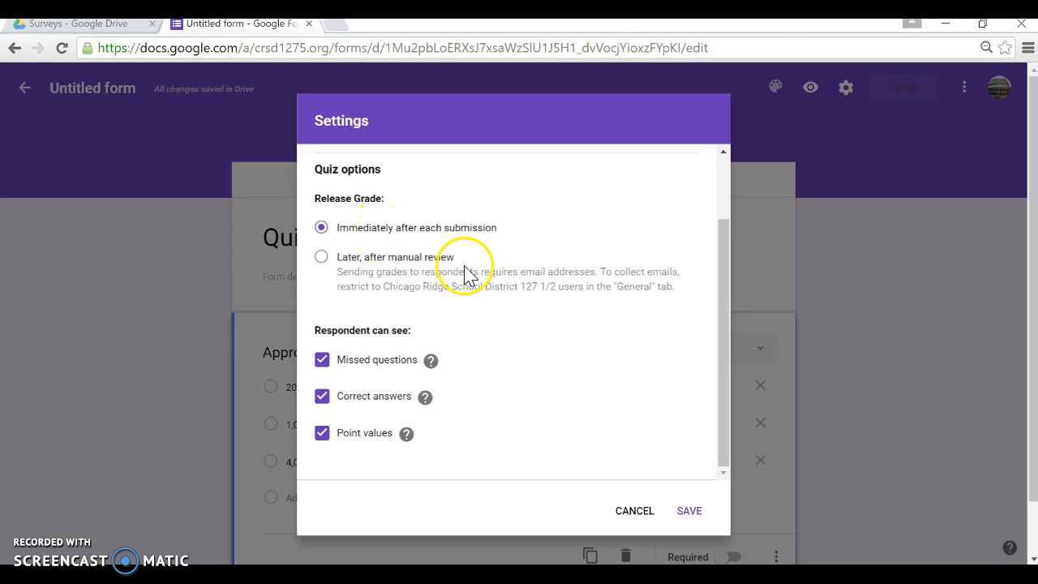
click(689, 516)
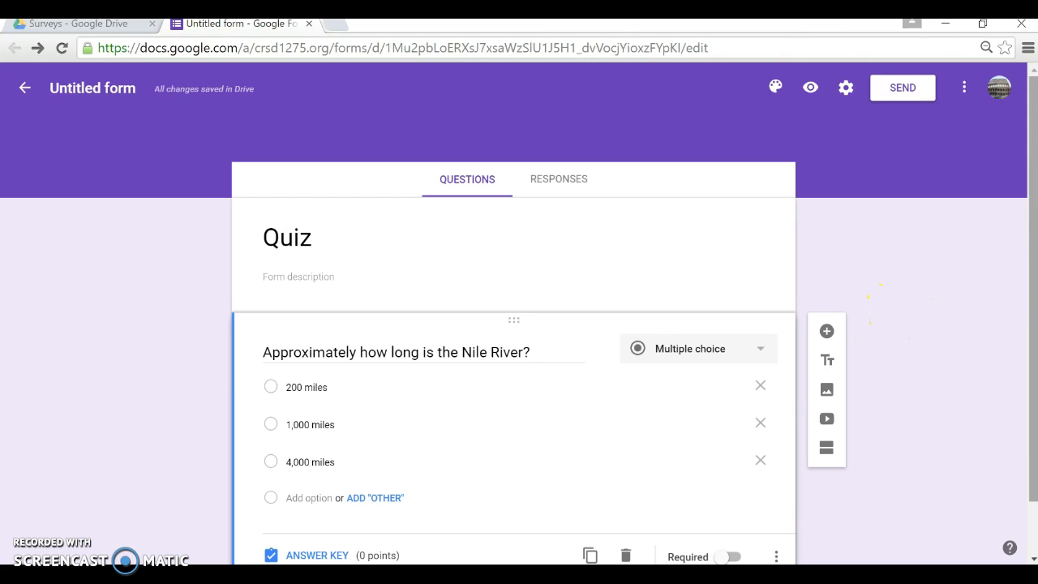
In the Nile River question's answer key, assign 1 point and mark 4,000 miles as correct, and return to editing the question
drag(1030, 301, 1028, 376)
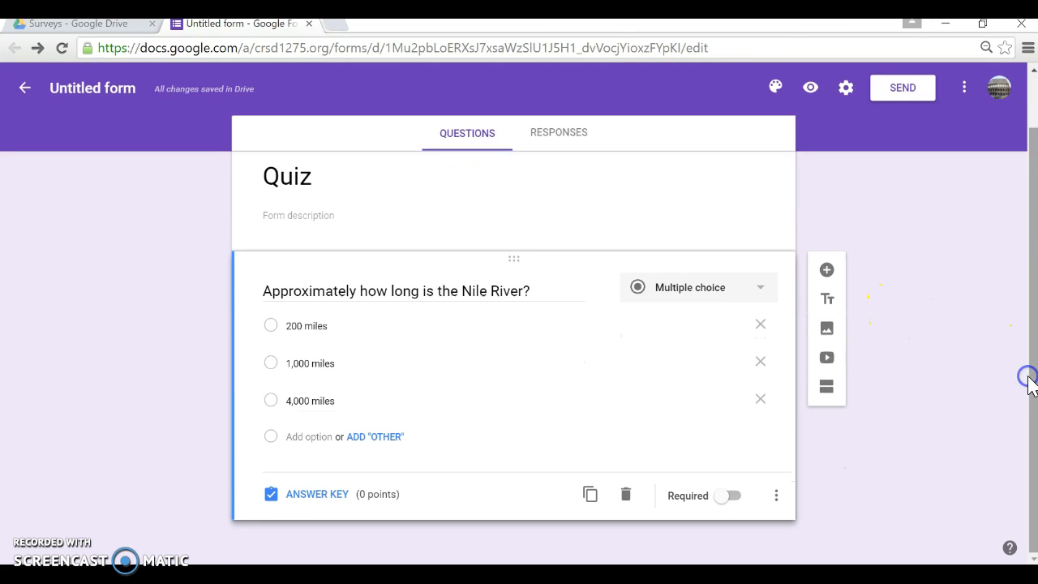
click(317, 494)
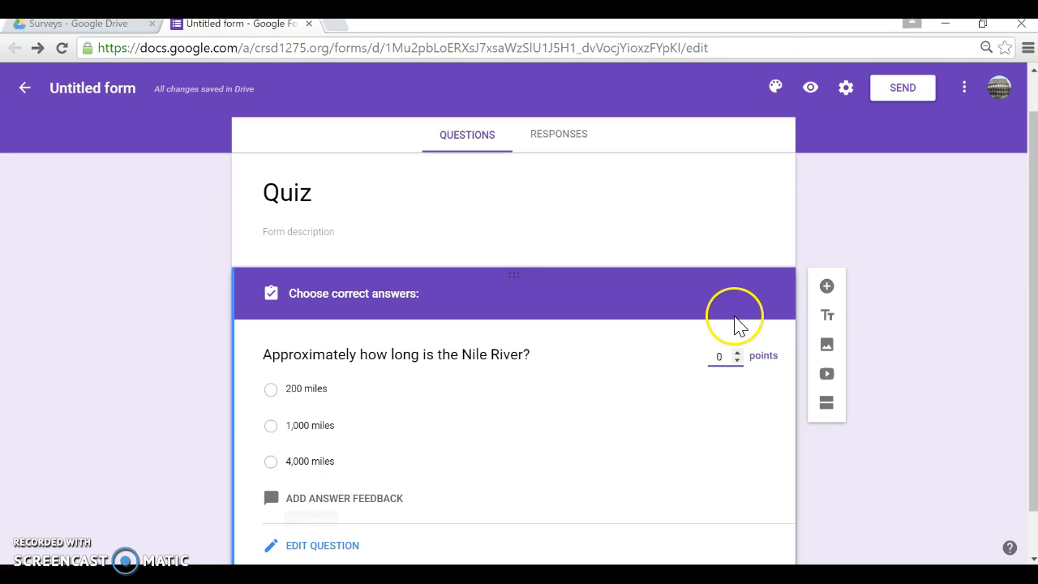
click(738, 358)
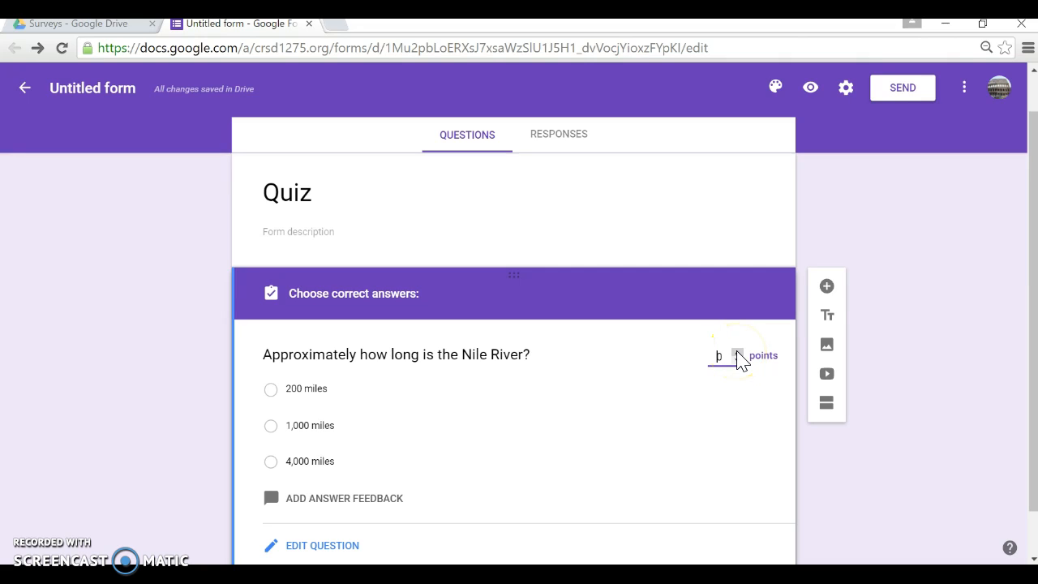
click(738, 353)
click(638, 420)
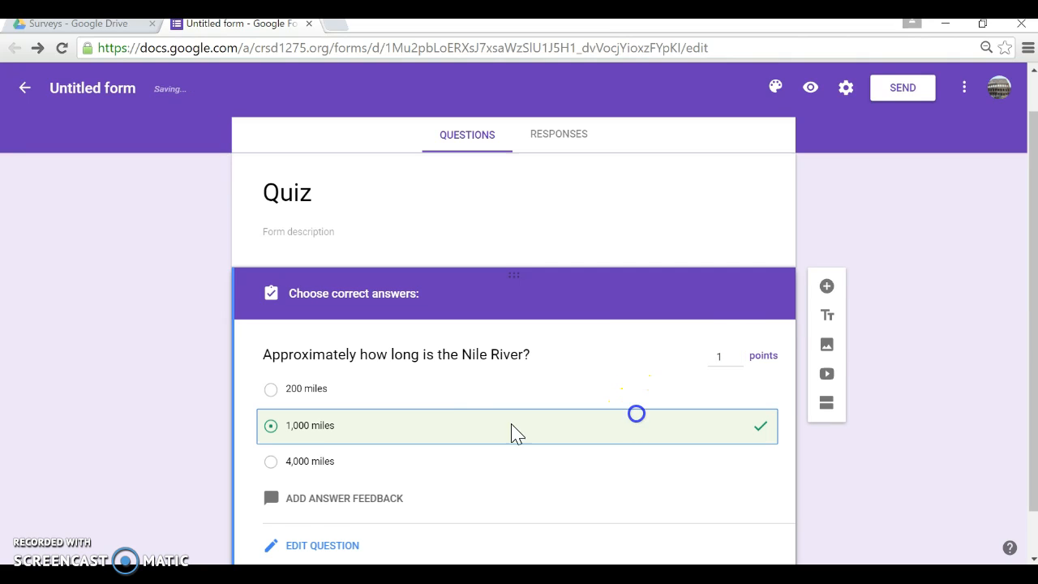
click(269, 462)
click(270, 425)
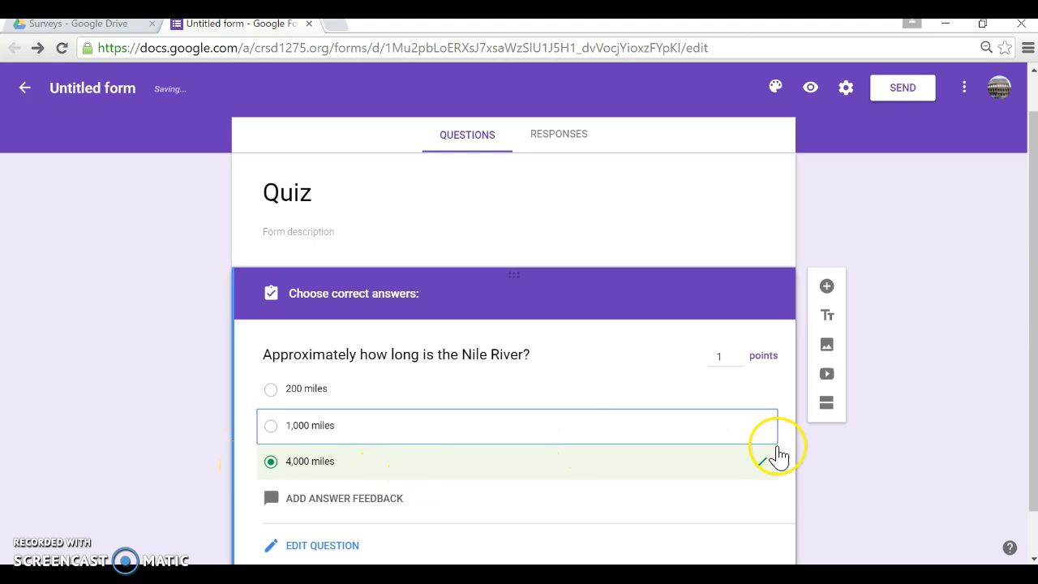
click(827, 470)
drag(1033, 308, 1031, 340)
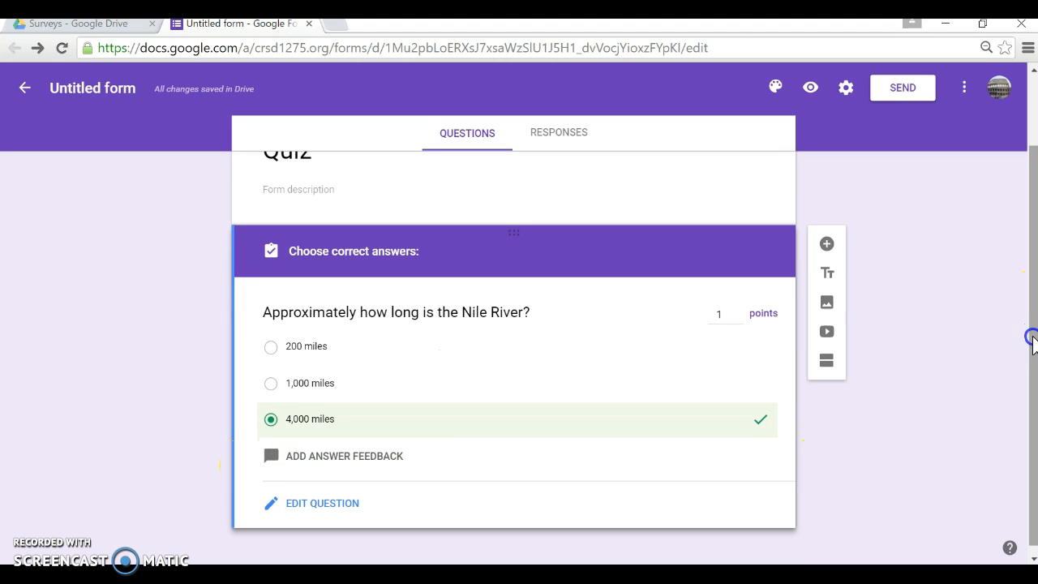
click(292, 507)
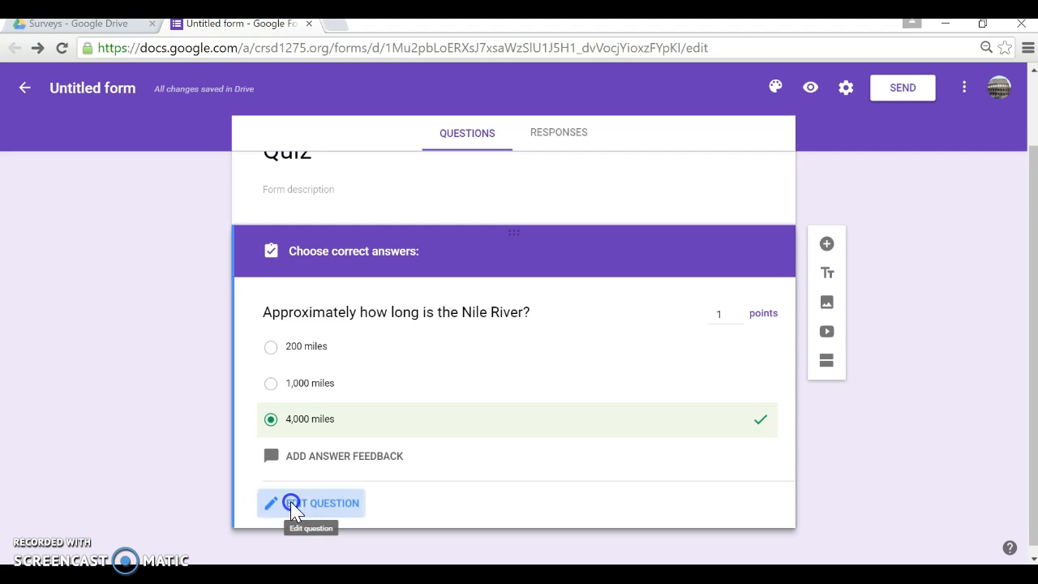
drag(1035, 237, 1027, 182)
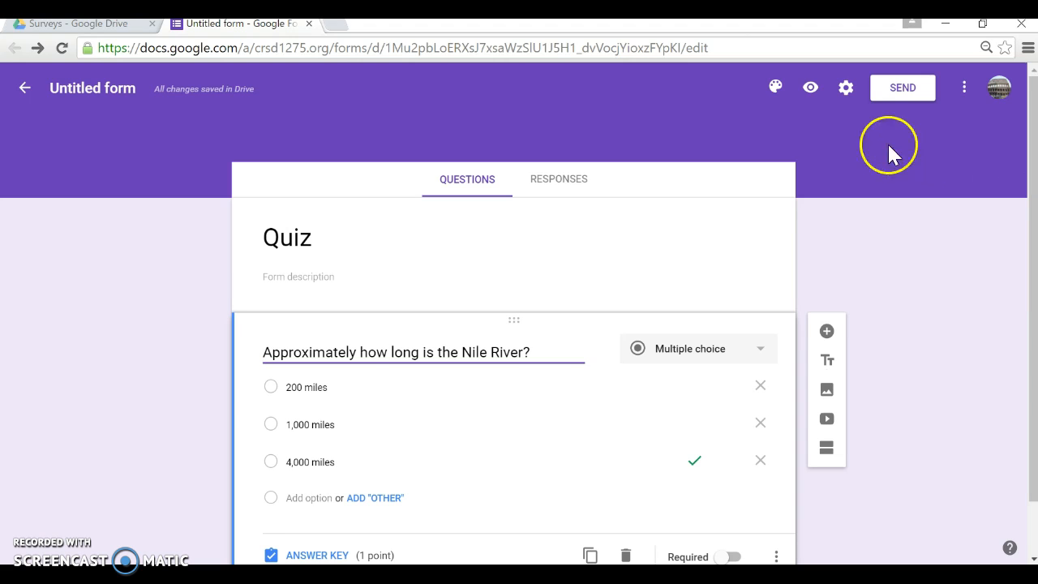
Copy the form's shortened share link from the send options and close the dialog
click(860, 104)
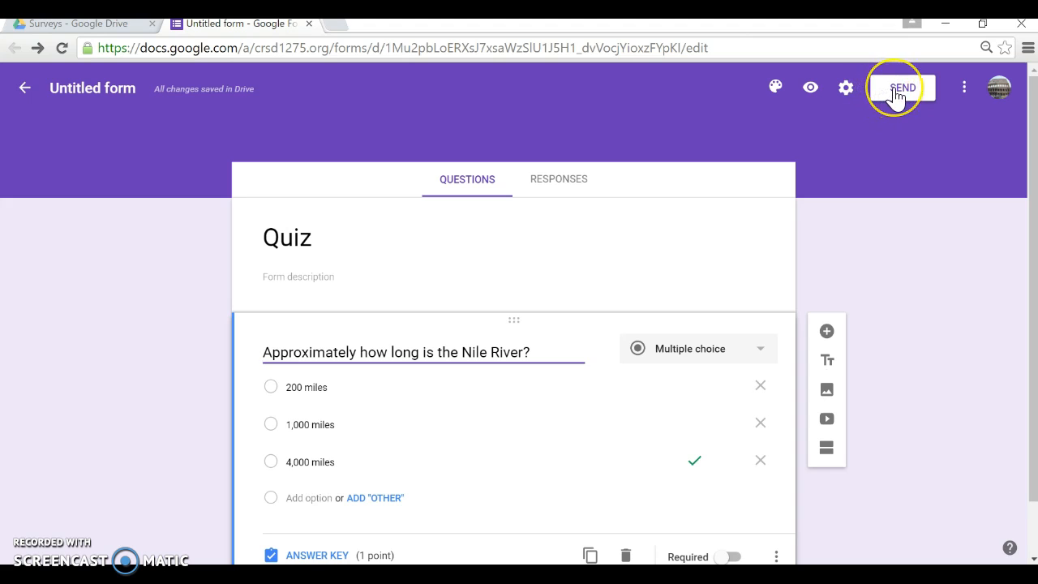
click(899, 89)
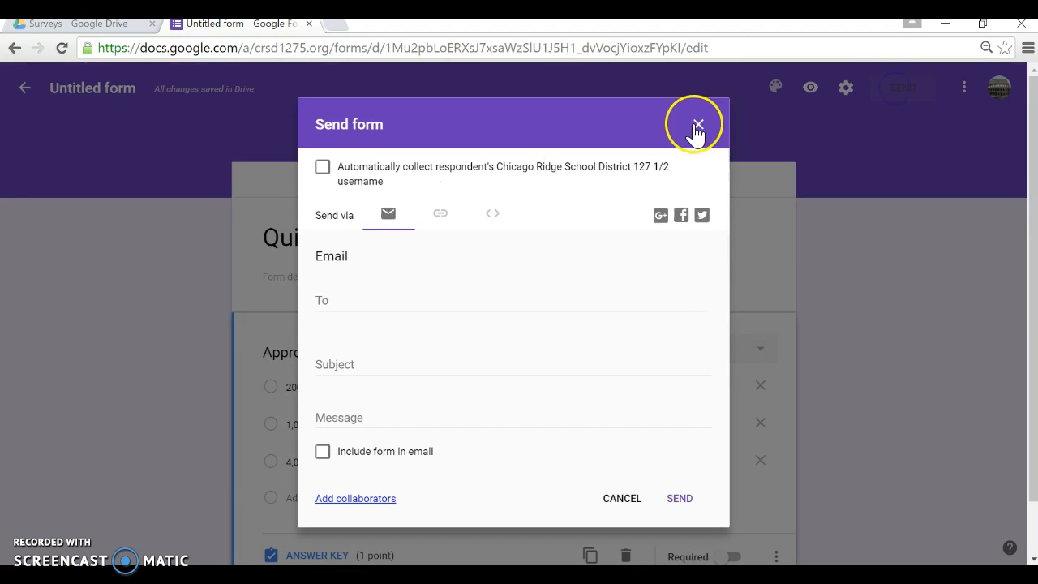
click(443, 215)
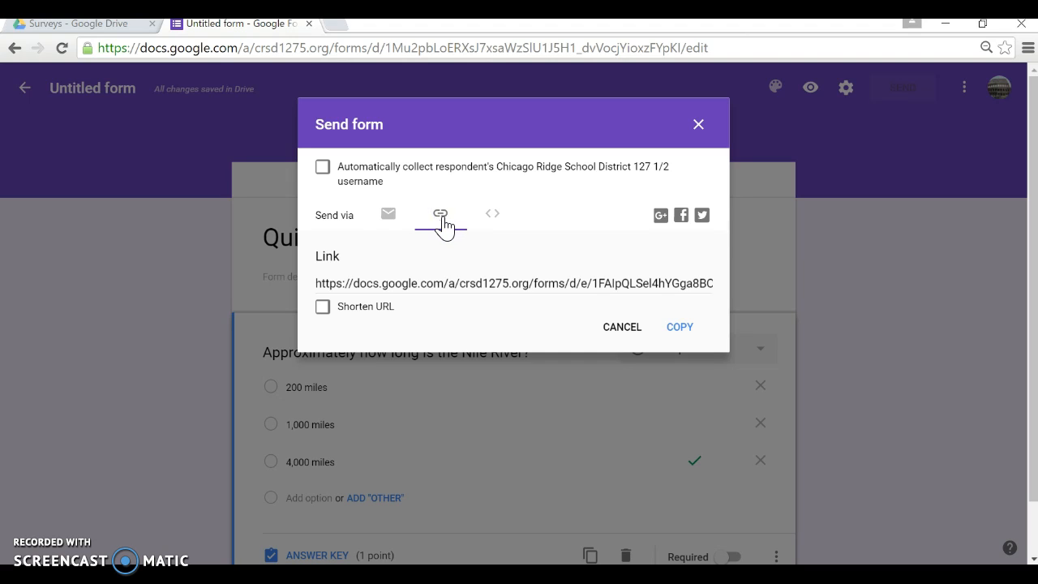
click(323, 308)
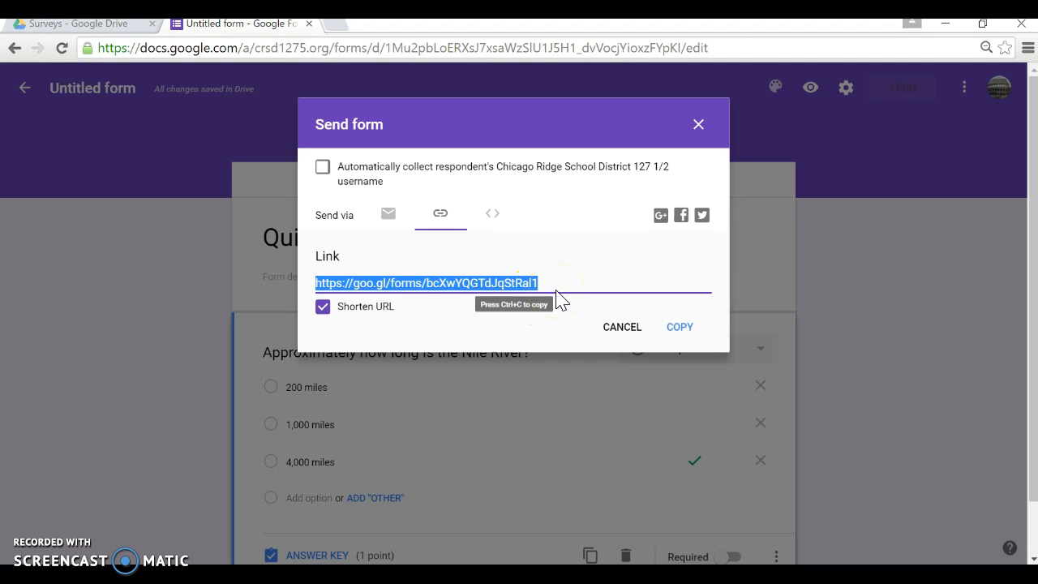
click(678, 329)
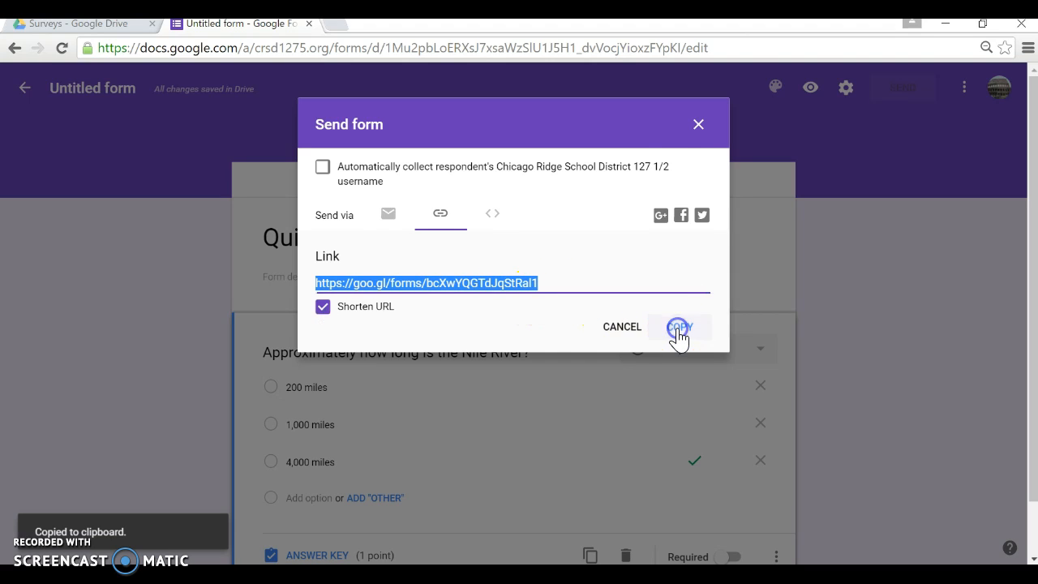
click(699, 128)
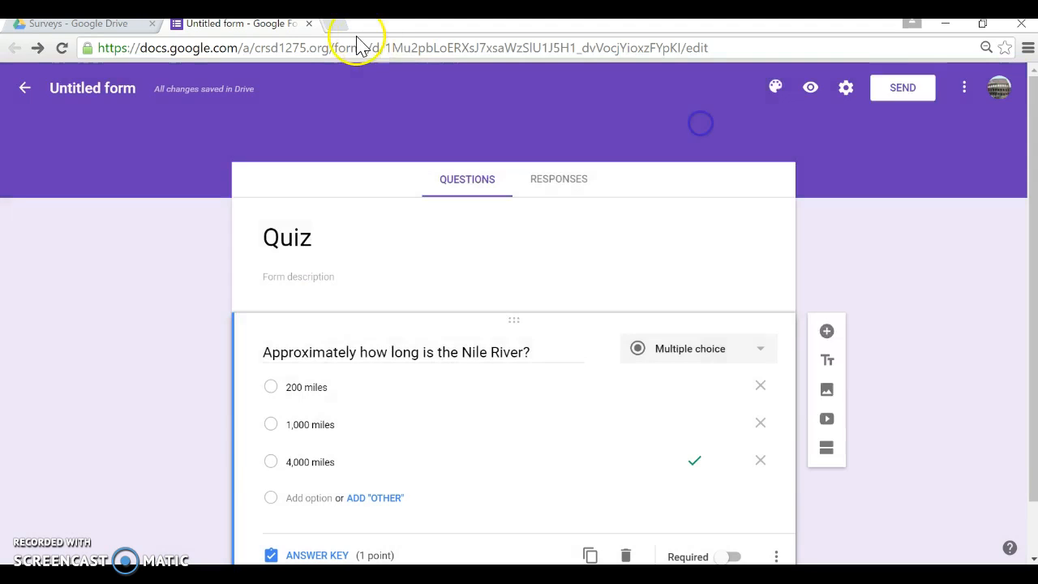
Switch to Google Classroom in a new browser tab, finding it through a Google search for "classroom", and open the 7th Period Social Studies class
click(338, 26)
text(goog)
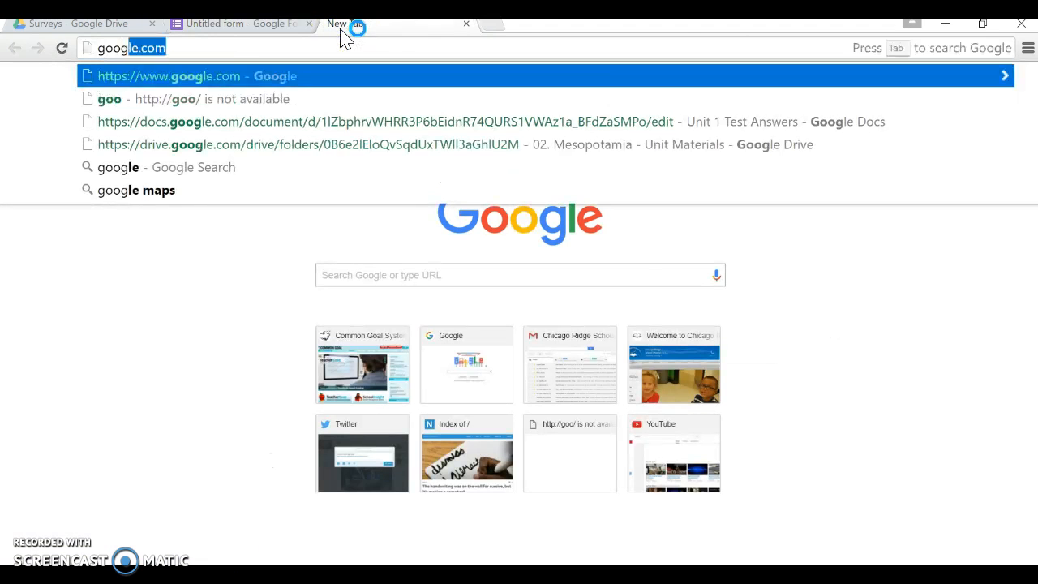
key(Return)
text(classroom)
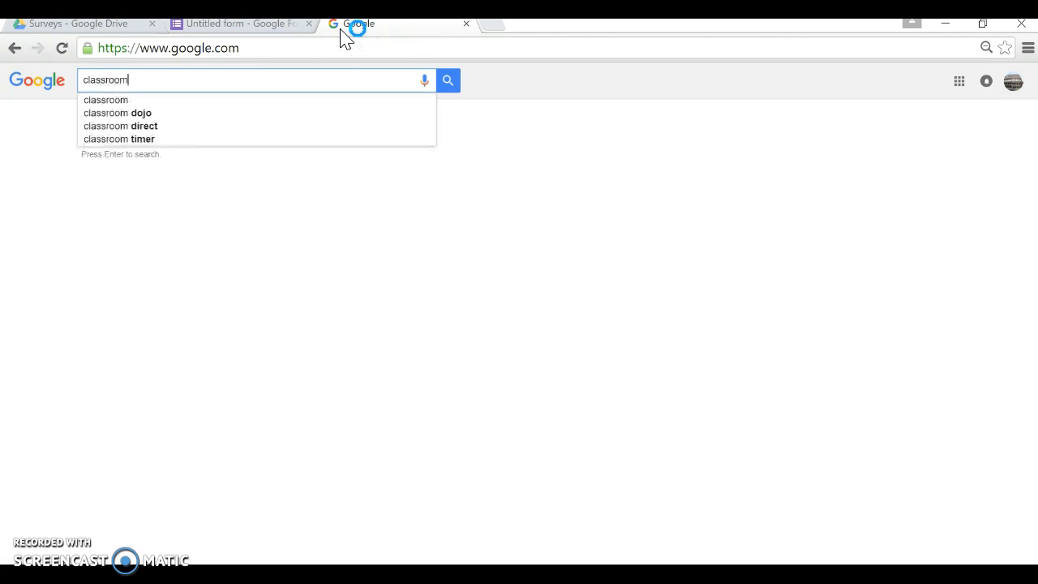
key(Return)
click(139, 173)
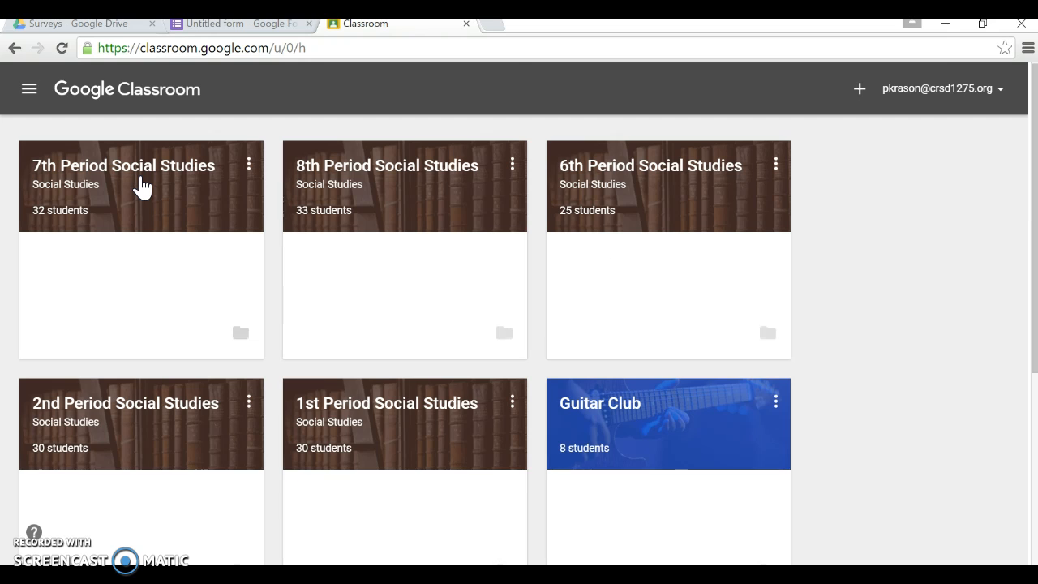
click(157, 175)
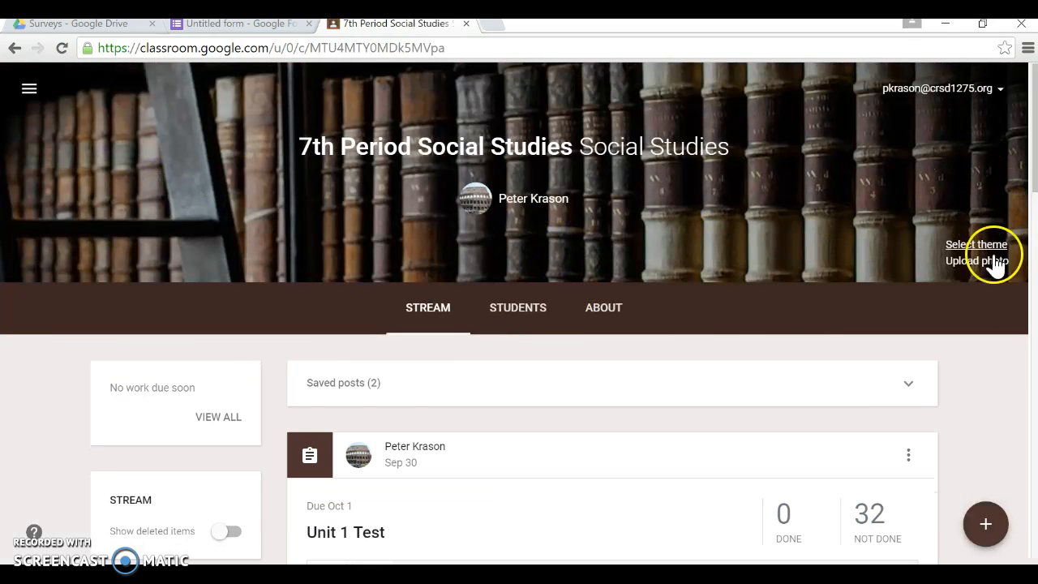
Create an announcement for the 7th Period Social Studies class with the text "Quiz"
mouse_move(985, 527)
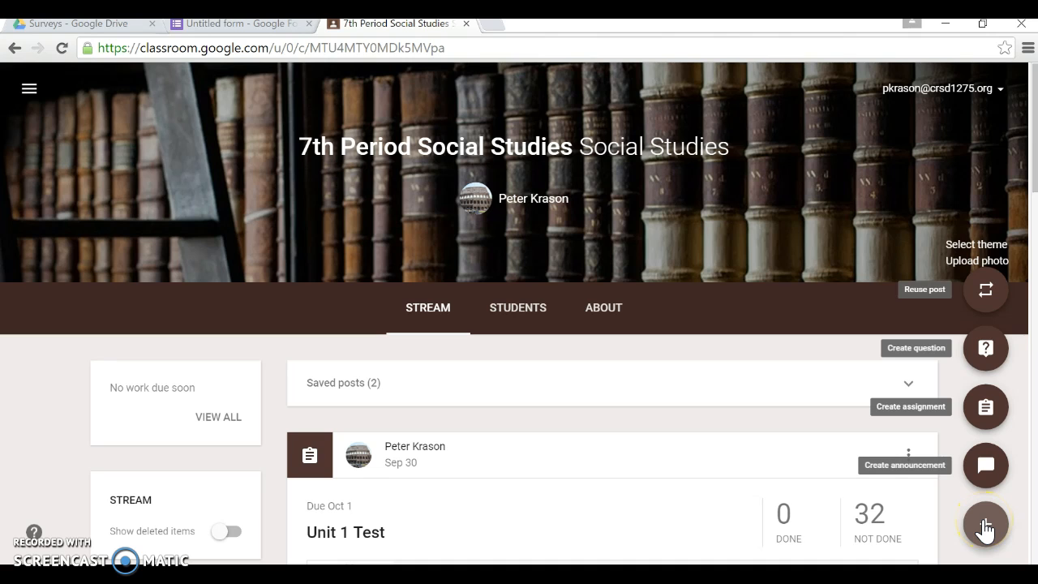
click(985, 467)
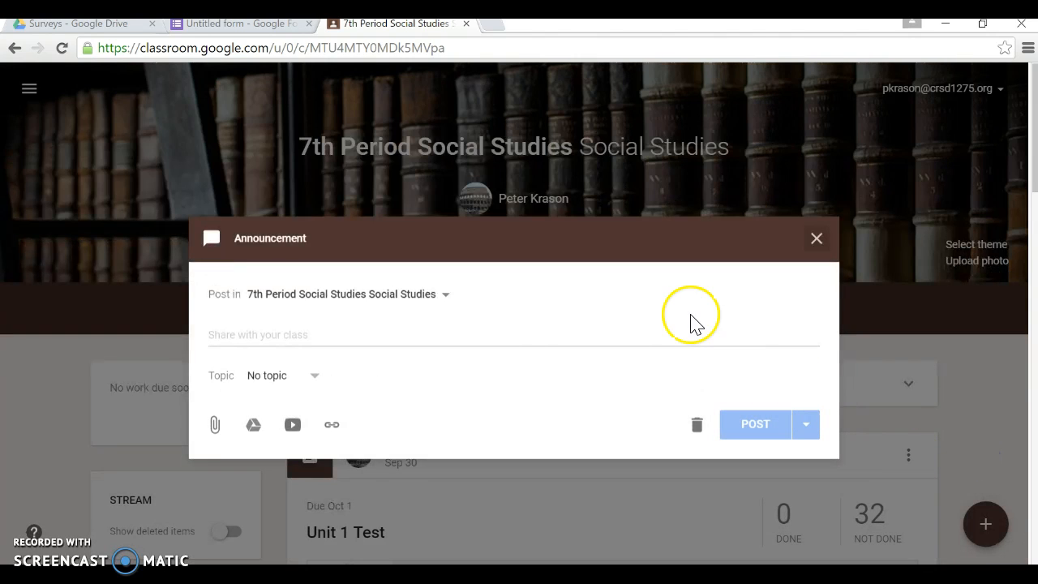
click(532, 327)
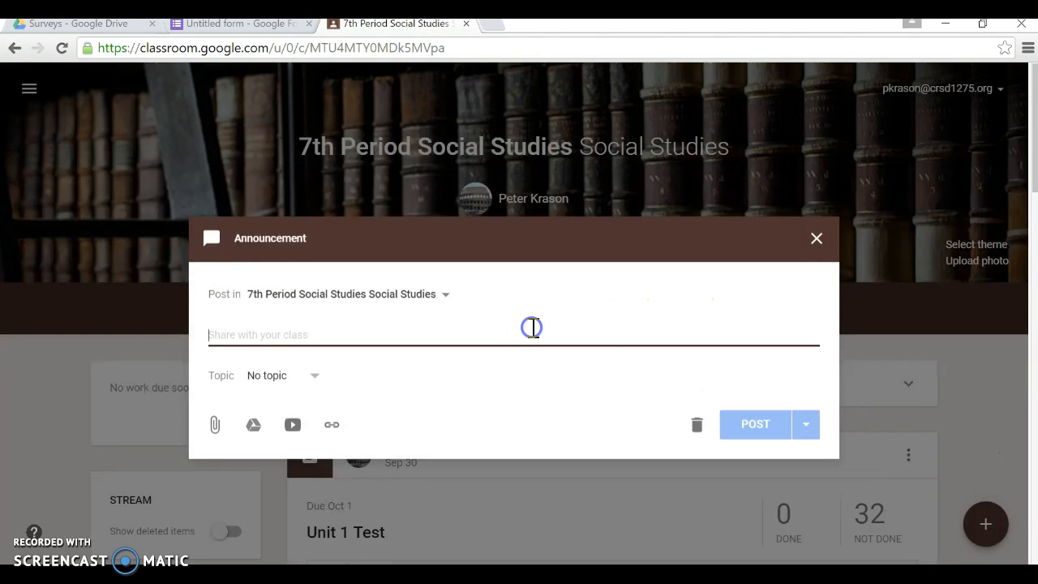
text(Quiz)
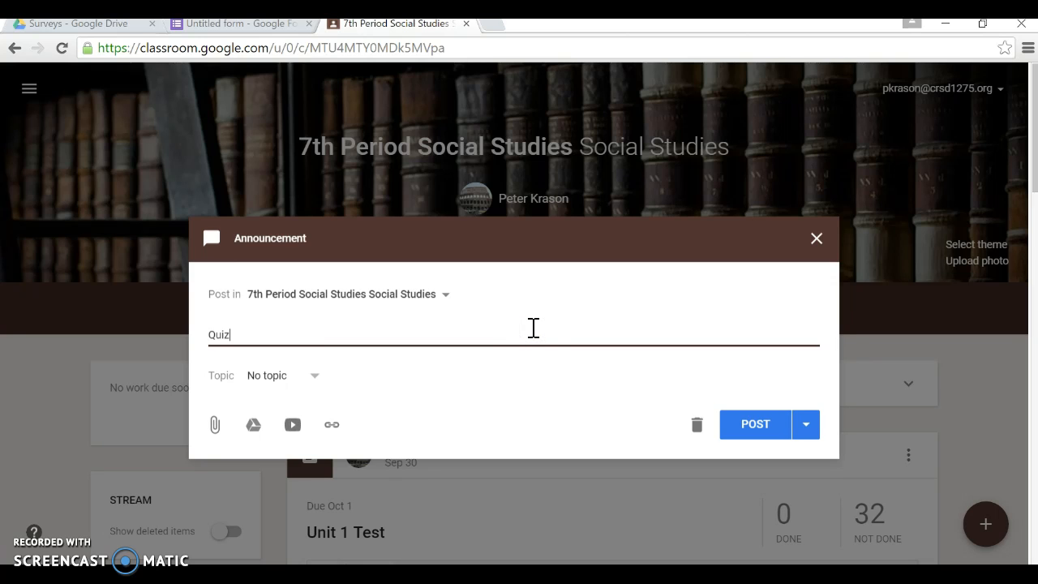
Attach the copied form link to the "Quiz" announcement
click(332, 425)
click(507, 314)
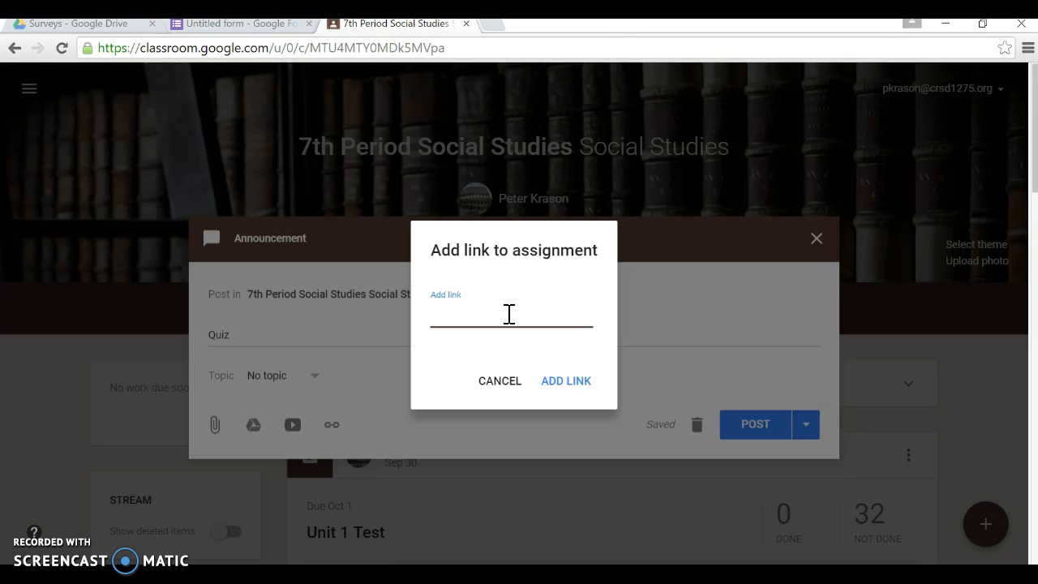
key(ctrl+v)
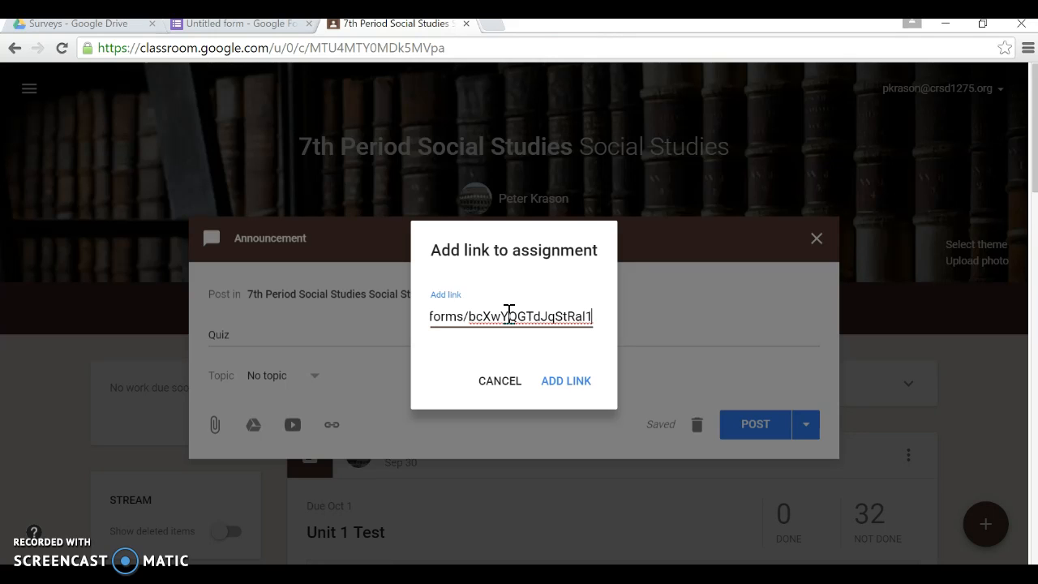
click(565, 381)
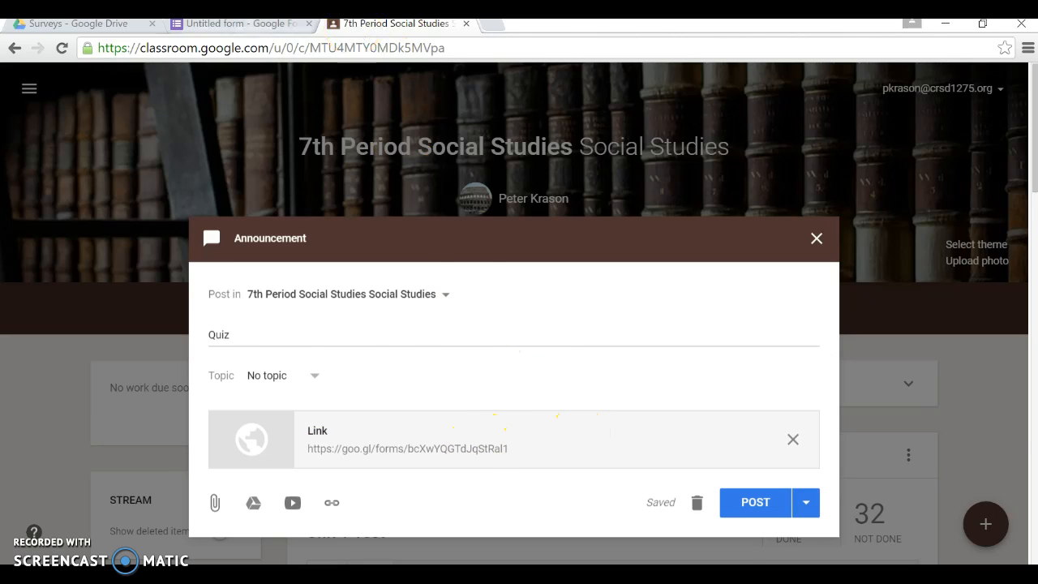
Switch to the quiz form, preview it, submit a test response answering 1,000 miles, and view its score
click(258, 25)
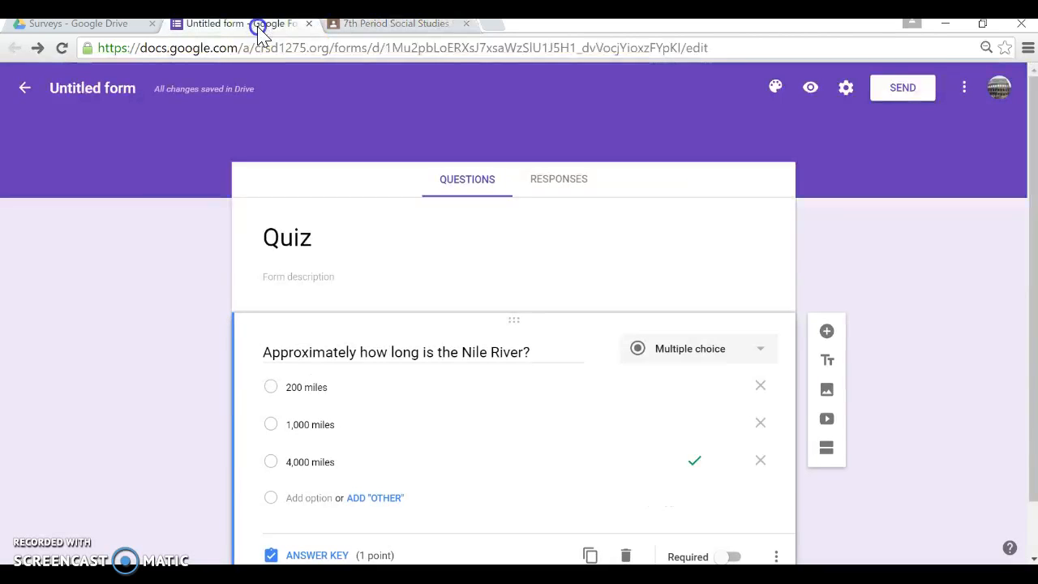
click(810, 89)
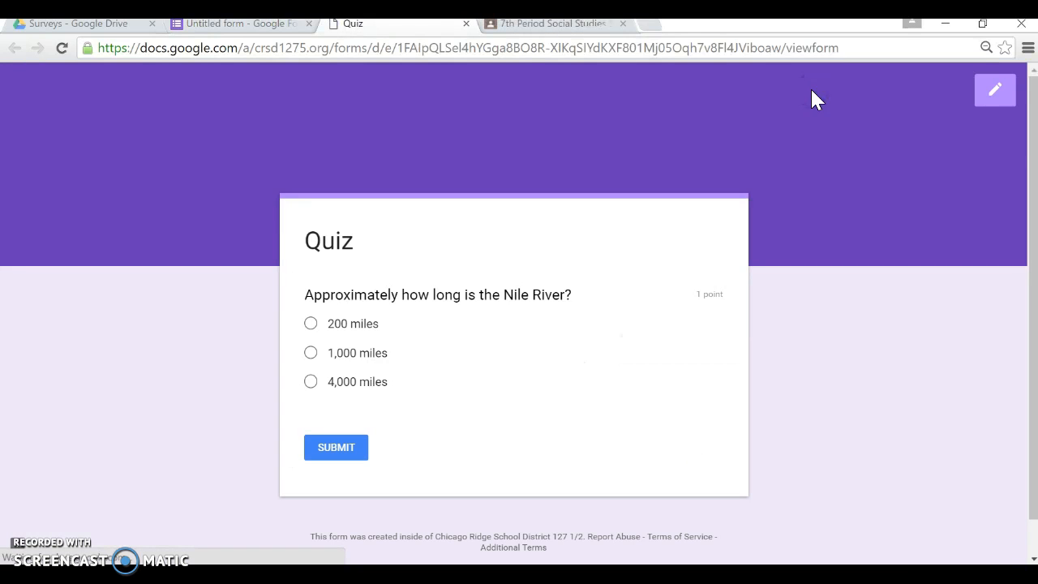
click(312, 354)
click(334, 448)
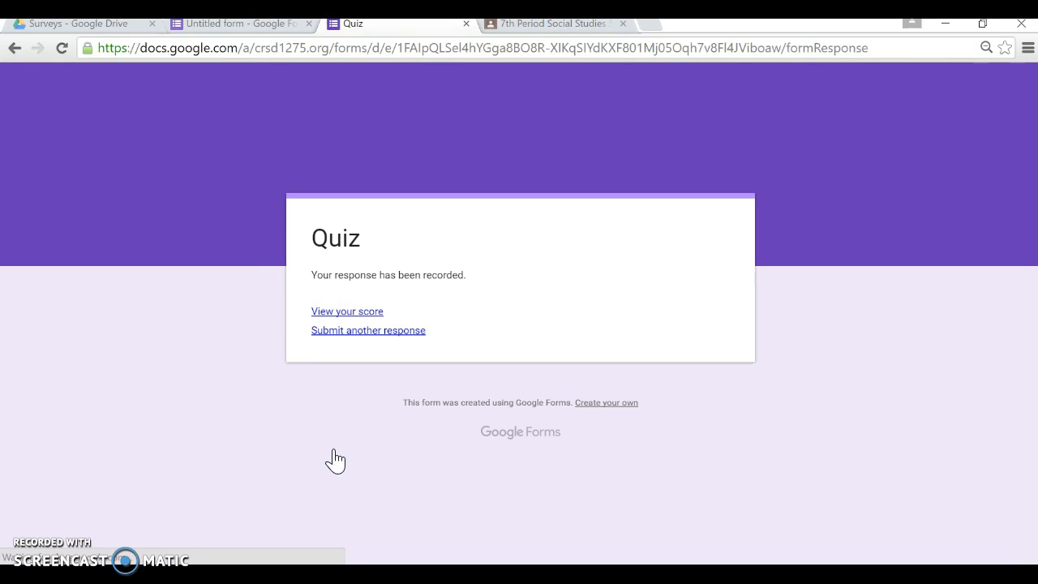
click(351, 313)
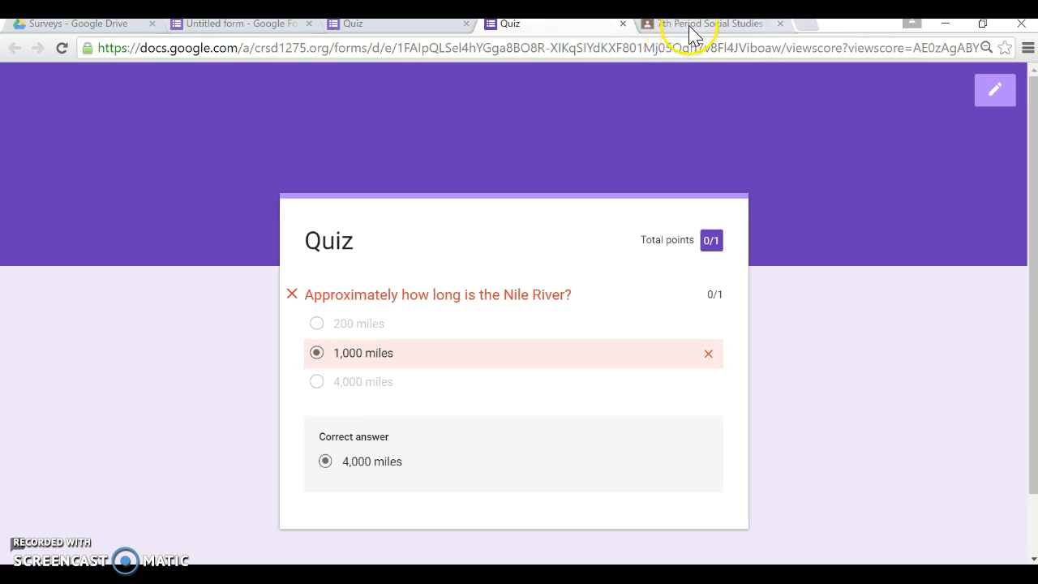
Return to the form editor and examine the response summary, including the points distribution and frequently missed questions
click(413, 29)
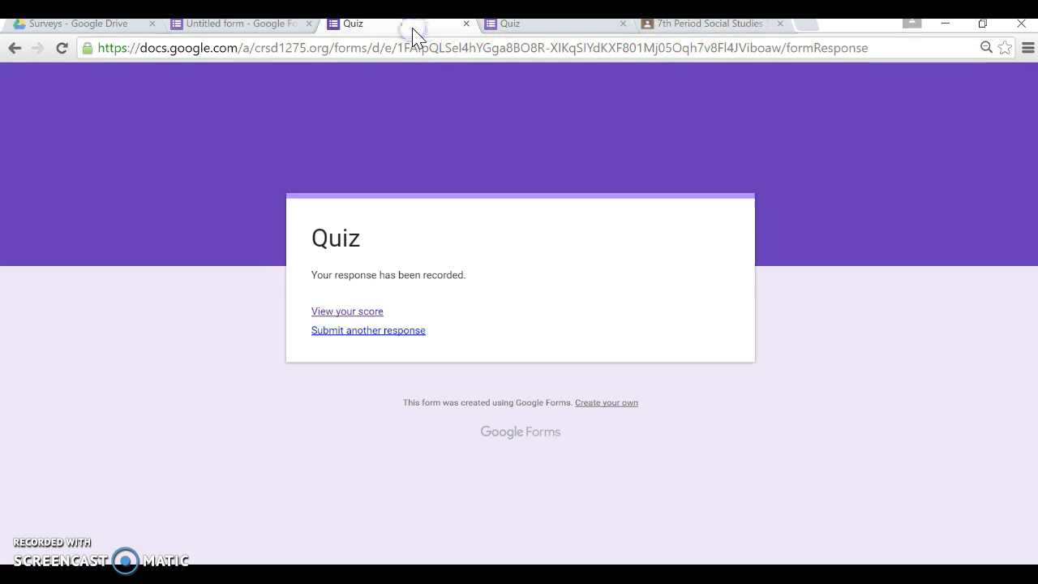
click(256, 27)
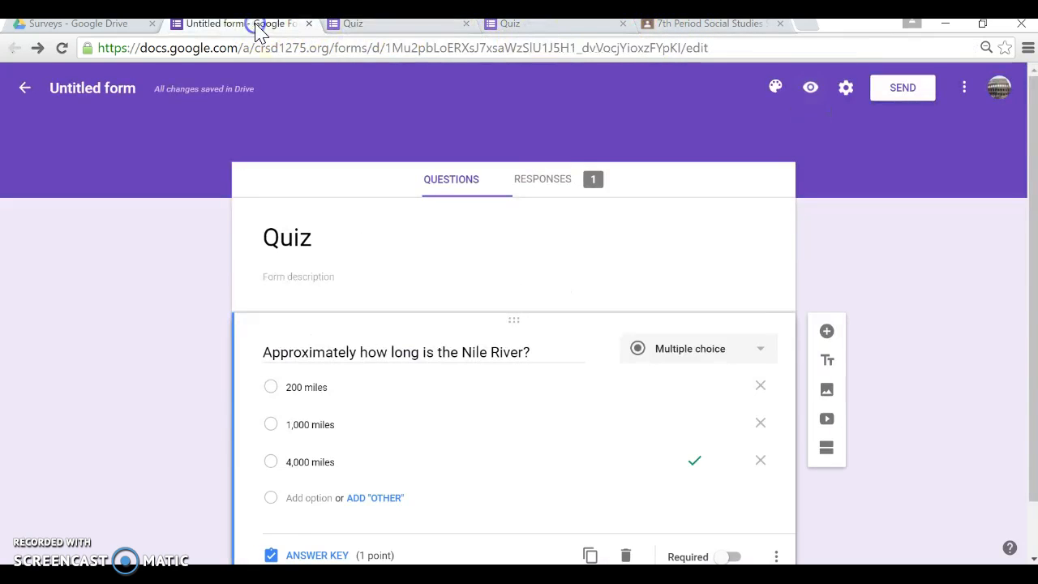
click(544, 180)
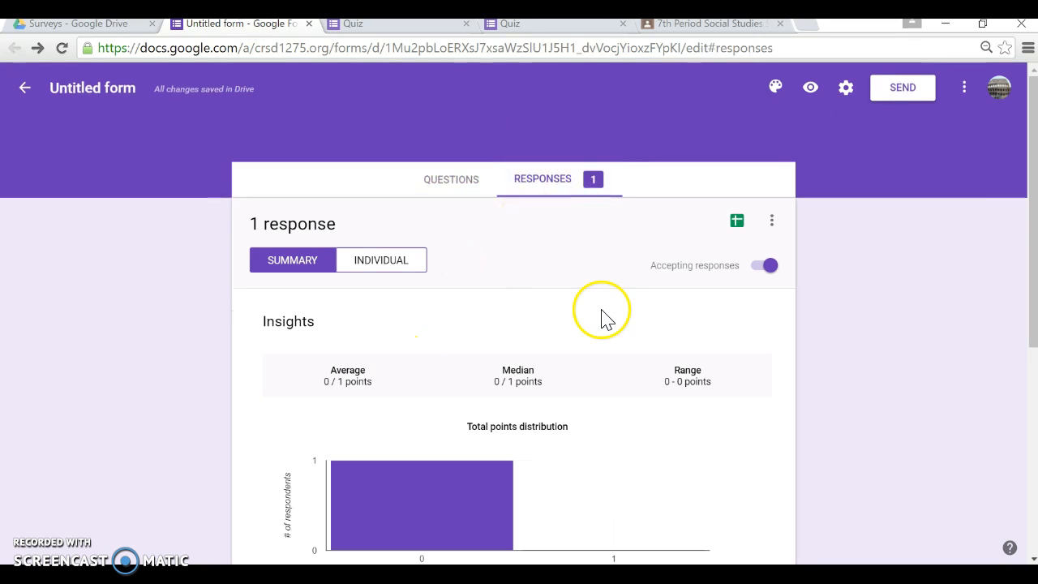
drag(1035, 235, 1033, 411)
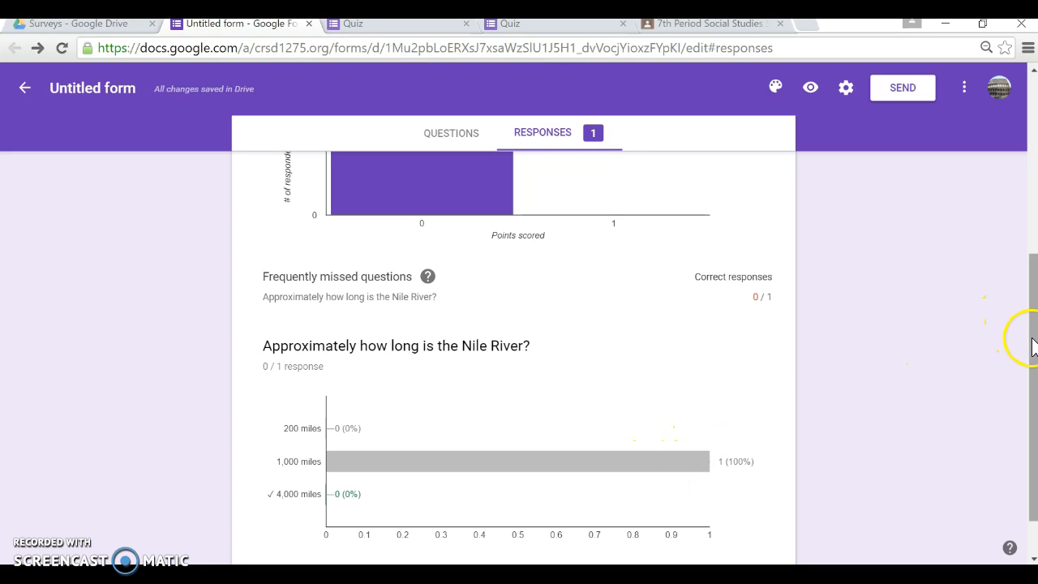
drag(1034, 336, 1035, 165)
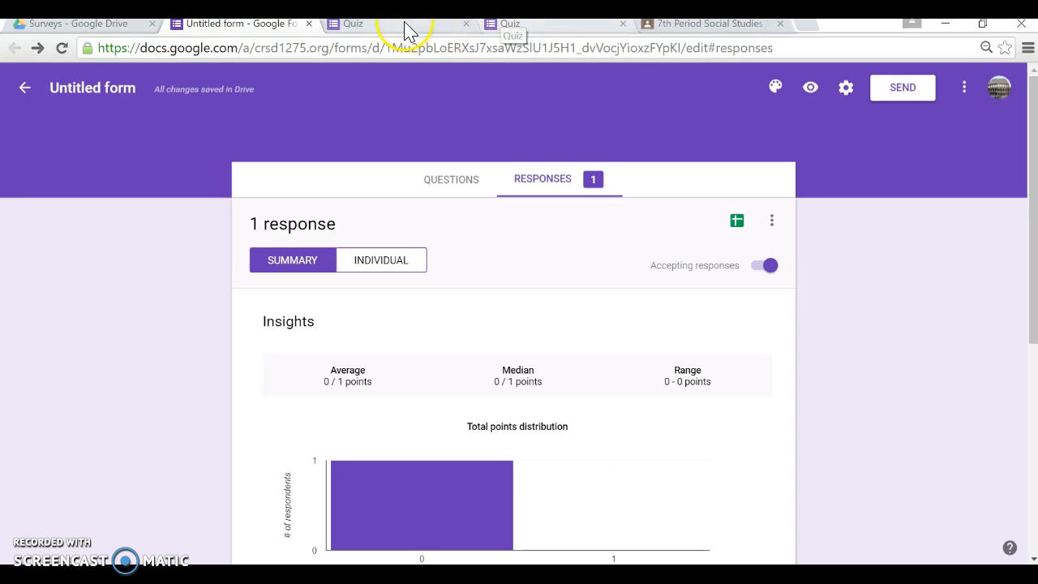
Return to the form's questions, enable collecting respondents' email addresses in the form settings, and save
click(465, 184)
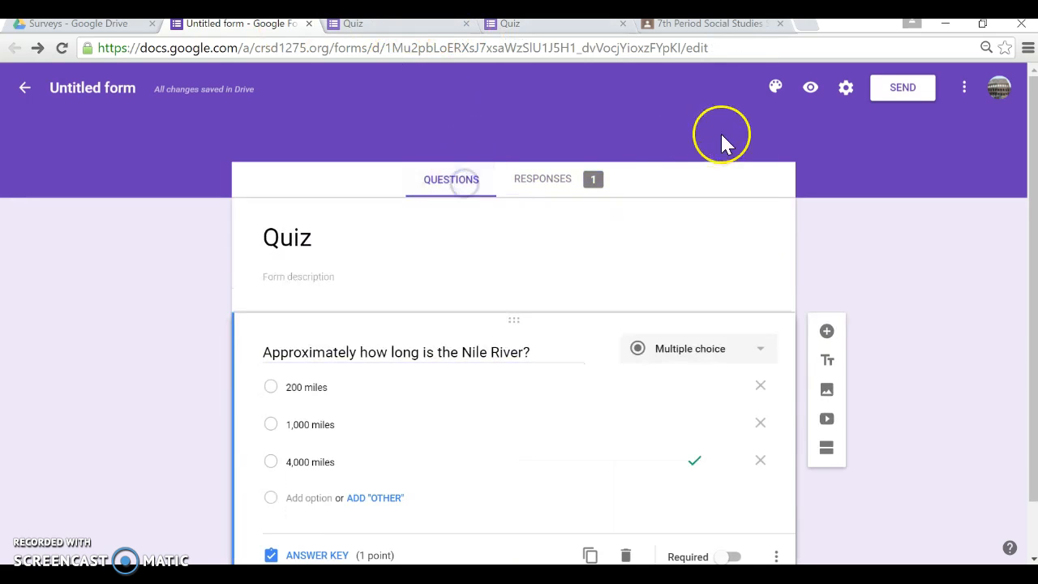
click(848, 89)
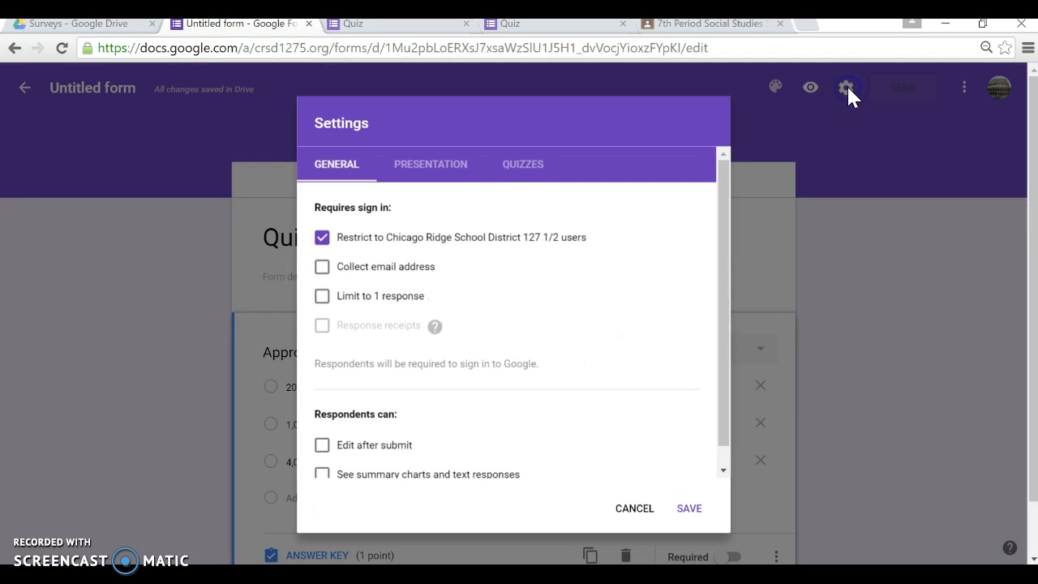
click(321, 269)
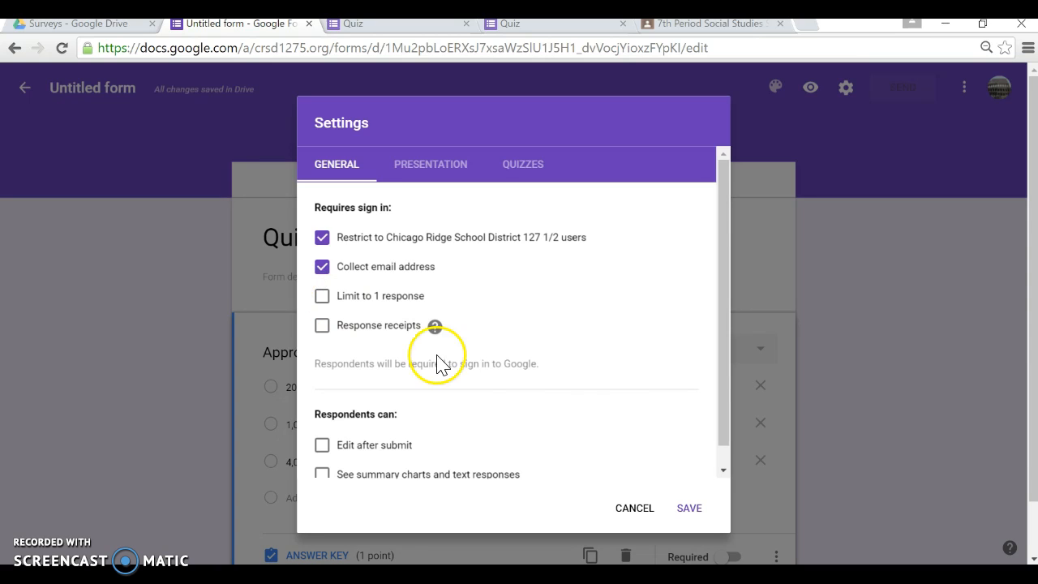
click(691, 511)
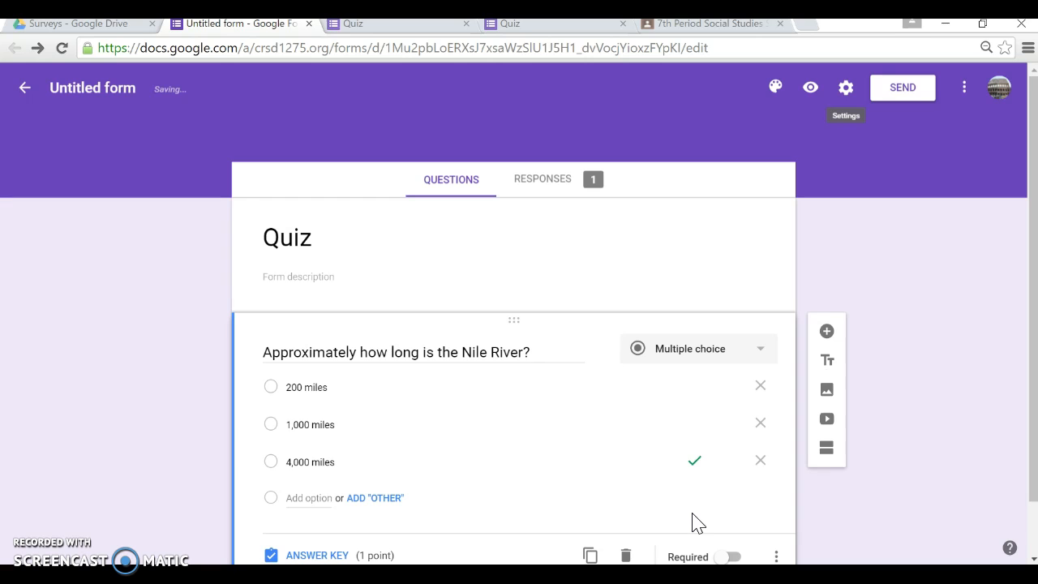
Add a new question, place it above the Nile River question, and title it "Name:"
click(827, 332)
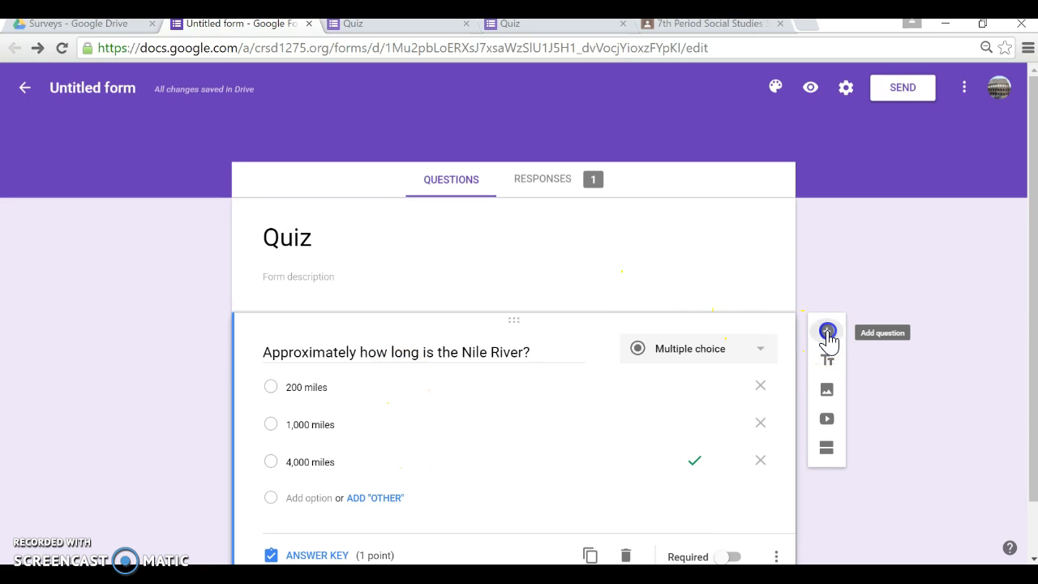
drag(516, 333, 528, 170)
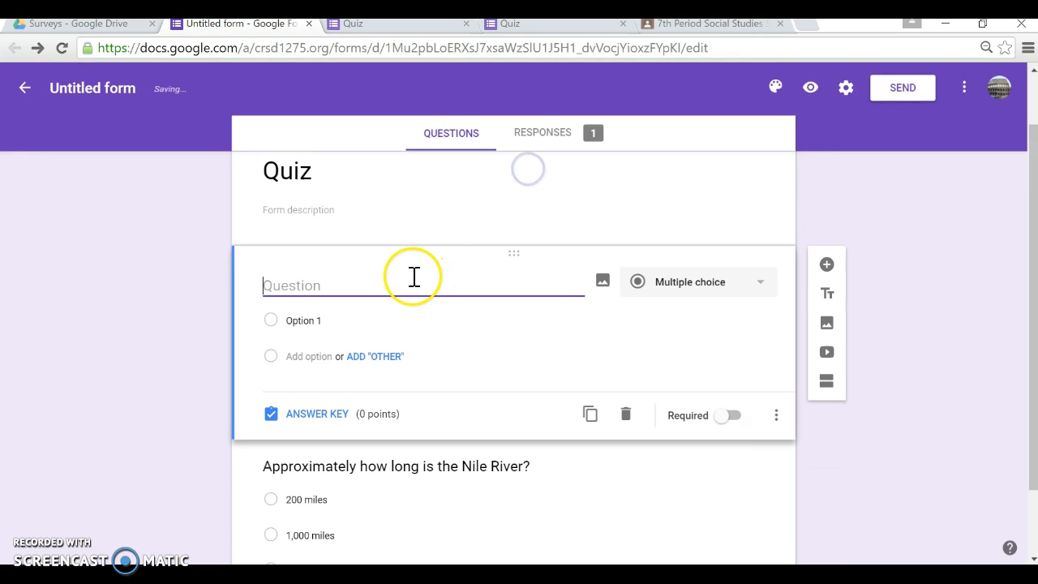
click(390, 284)
text(Name:)
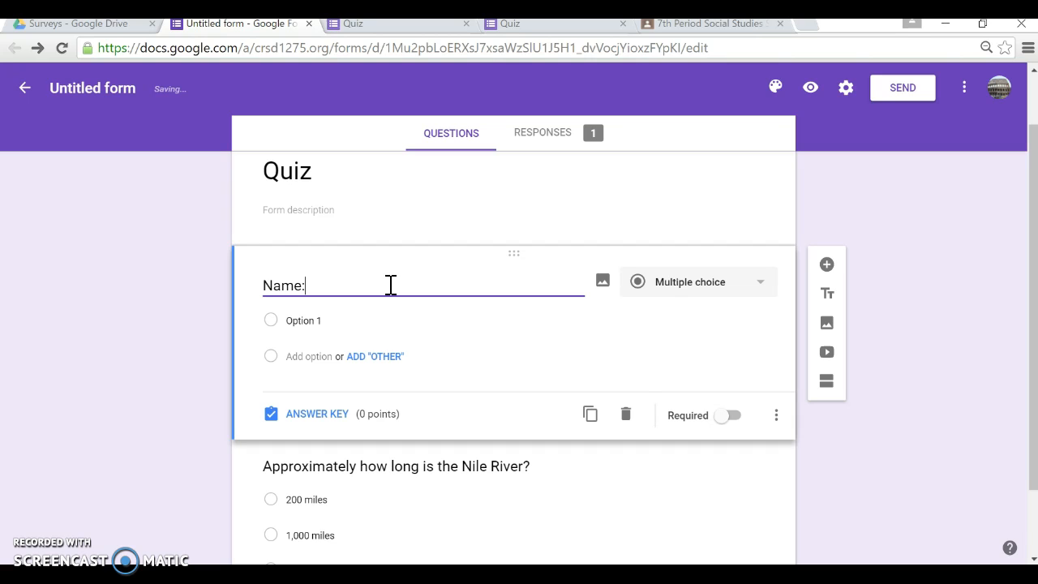
Change the "Name:" question's type to Short answer
click(435, 287)
click(447, 288)
click(694, 280)
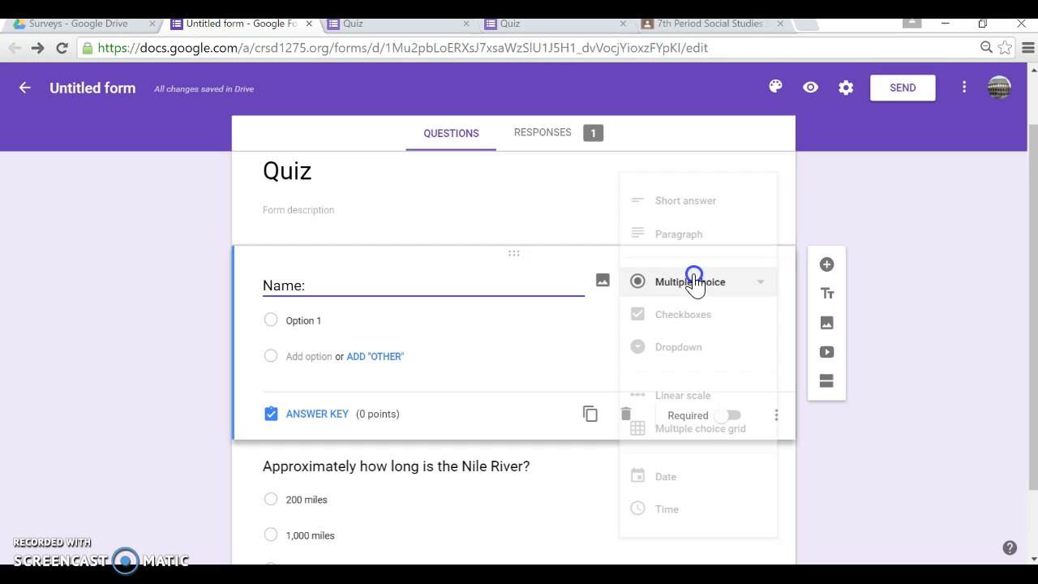
click(715, 213)
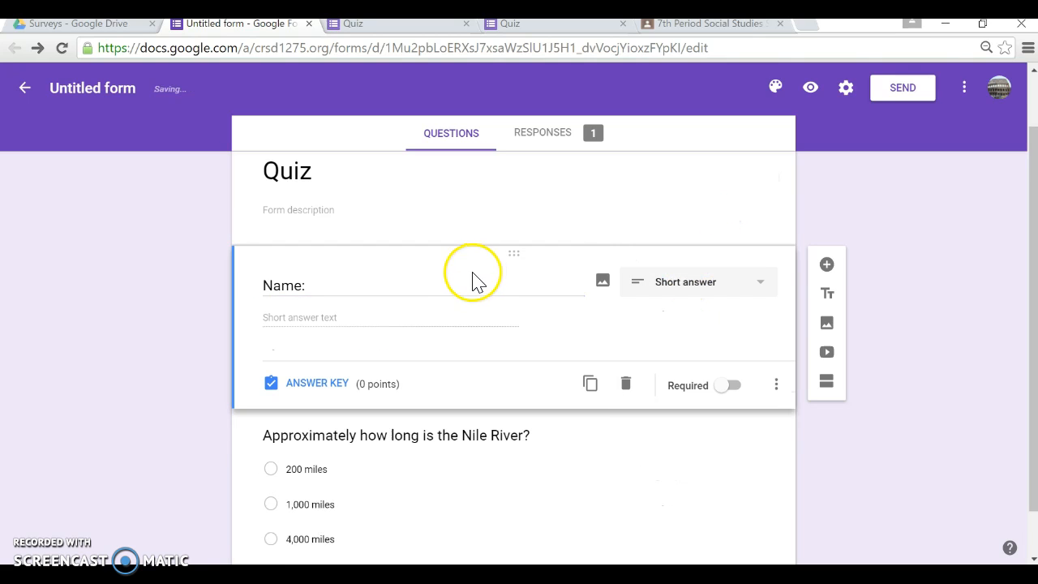
click(448, 320)
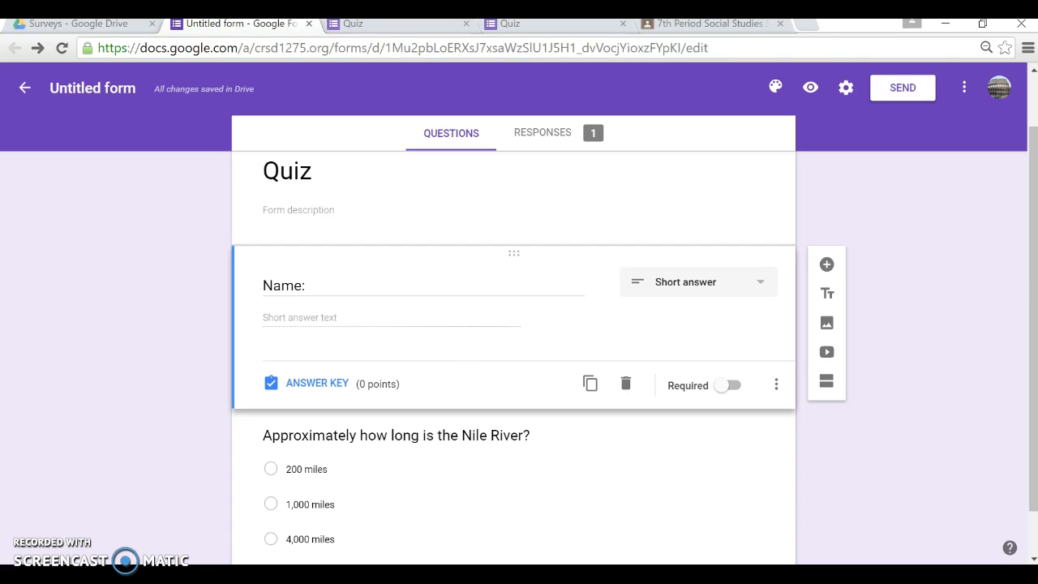